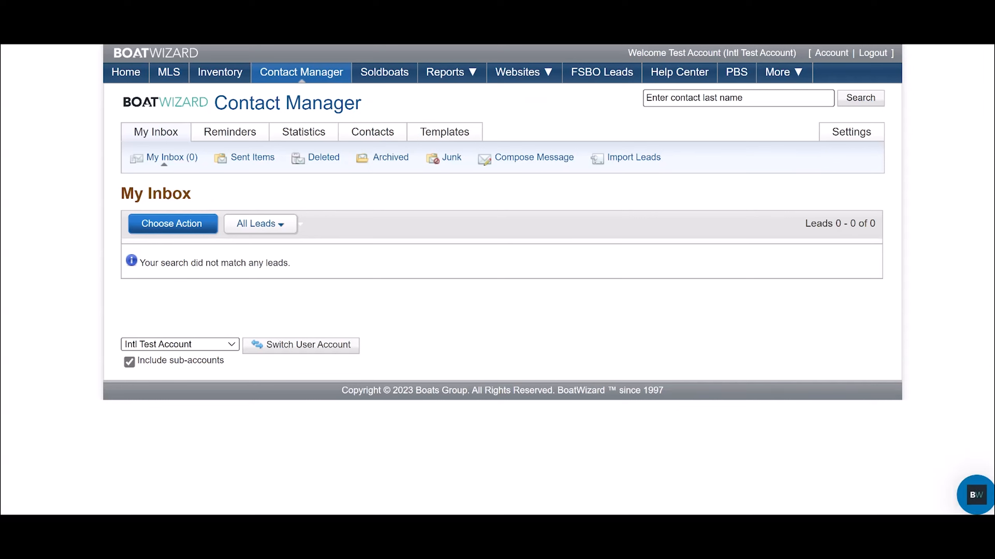
left_click(230, 132)
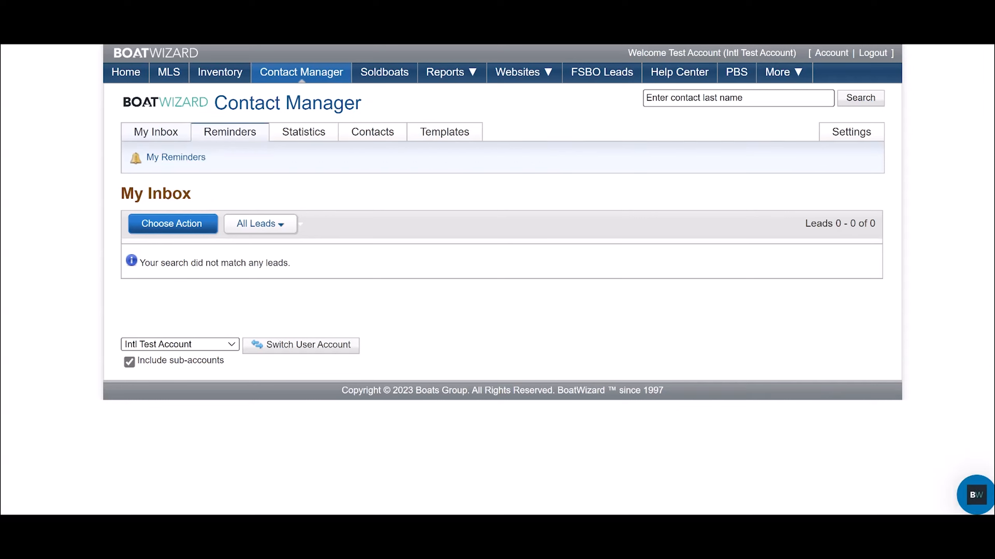
mouse_move(303, 131)
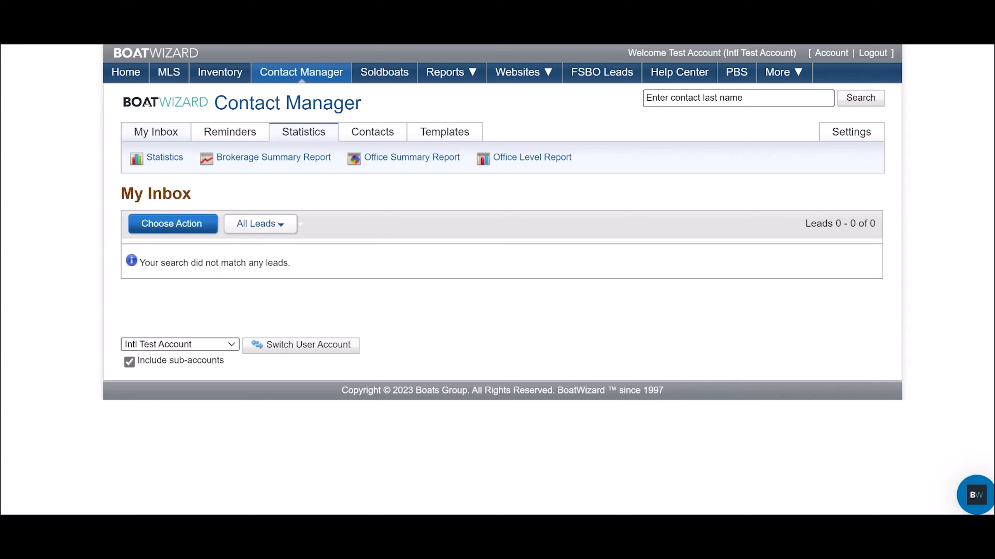
mouse_move(372, 131)
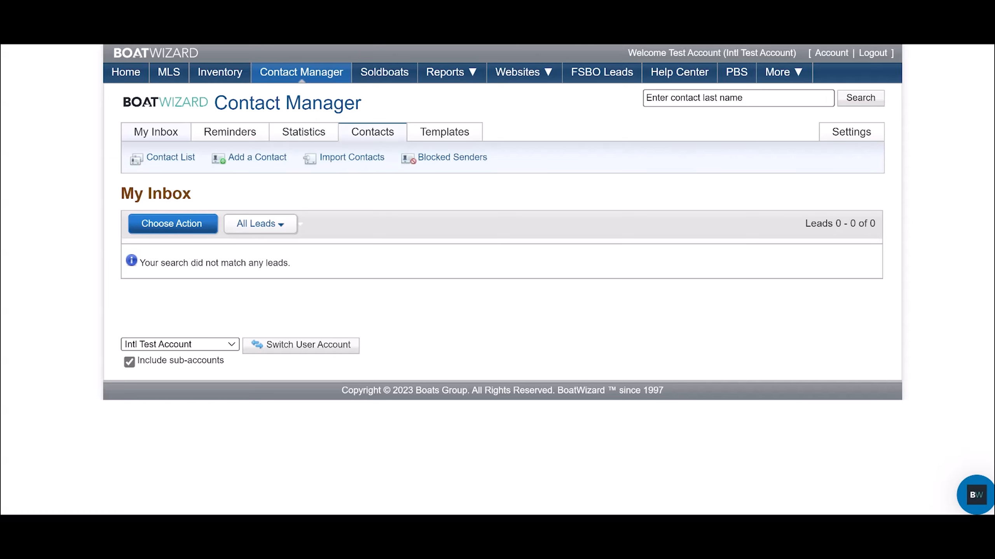
- Start a new contact with the title Mr. and enter the contact's first and last name
mouse_move(445, 131)
left_click(372, 132)
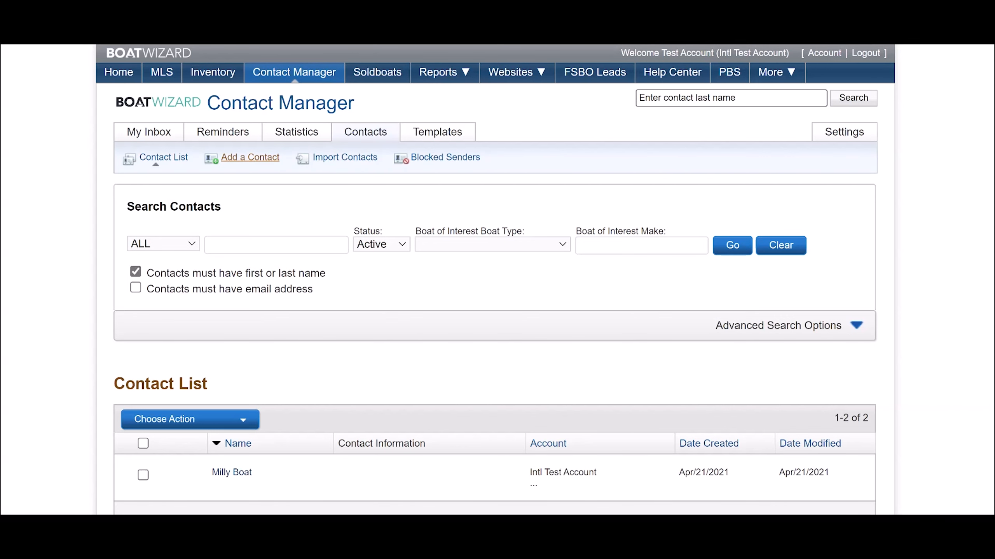
left_click(250, 158)
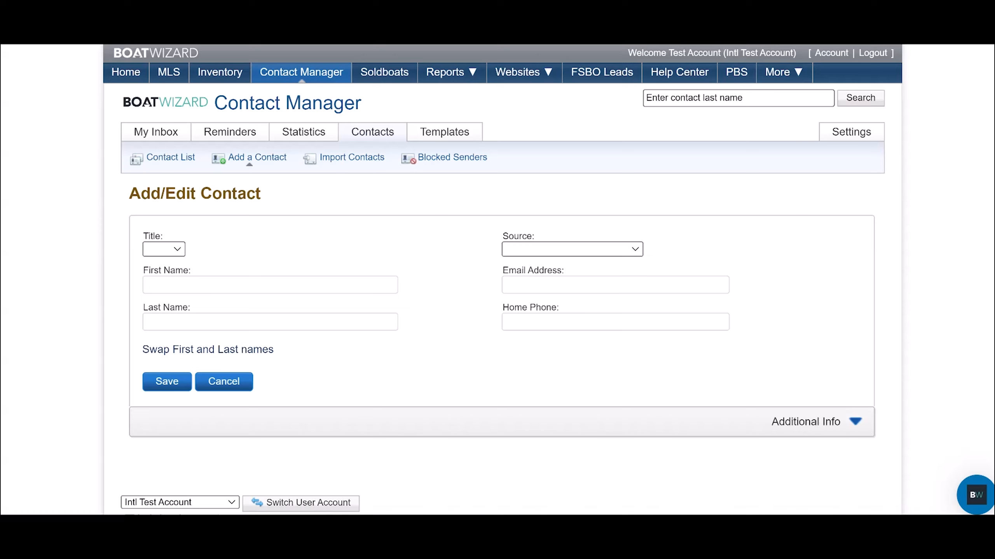
left_click(164, 249)
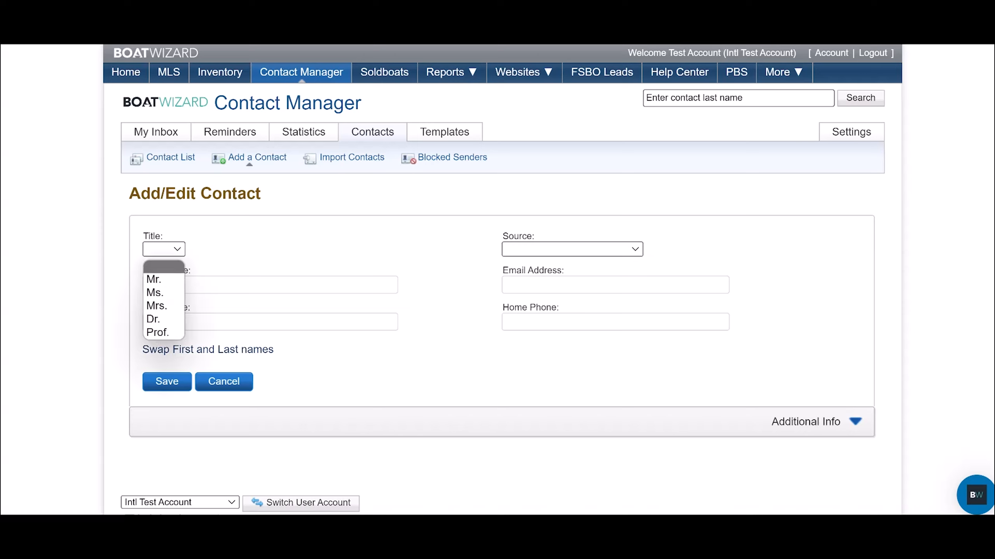
left_click(156, 279)
left_click(251, 284)
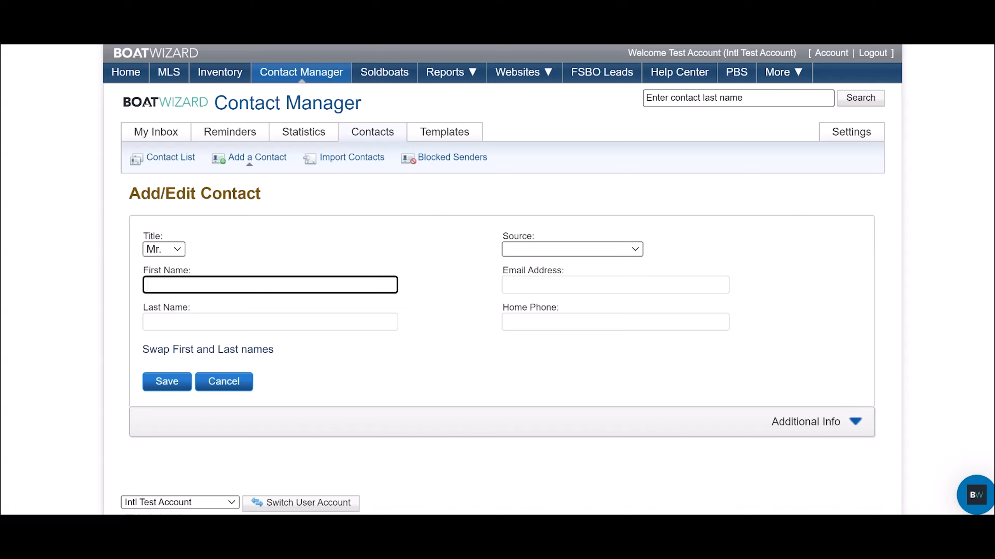
type("A")
key("Tab")
type("Sample")
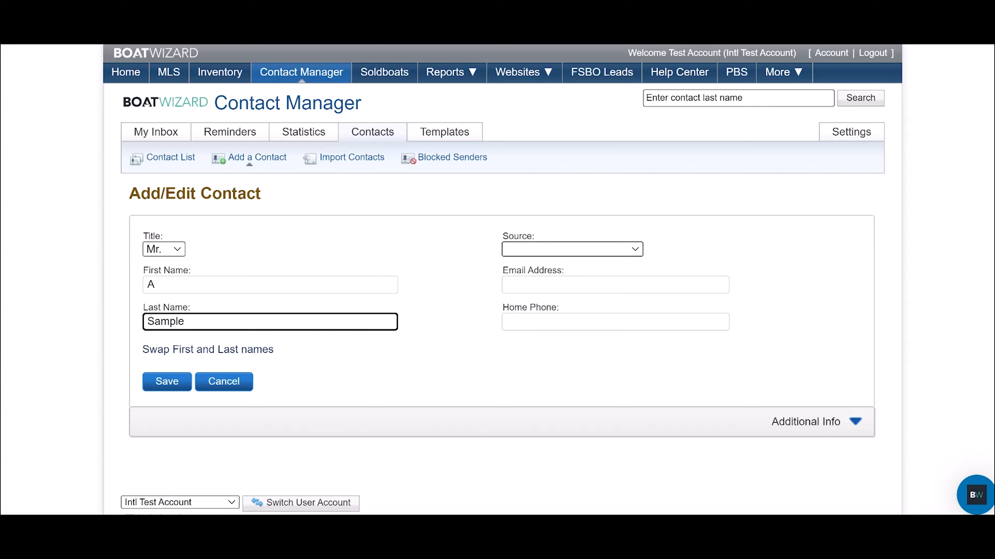
- Set the new contact's source to Boat Show
left_click(572, 249)
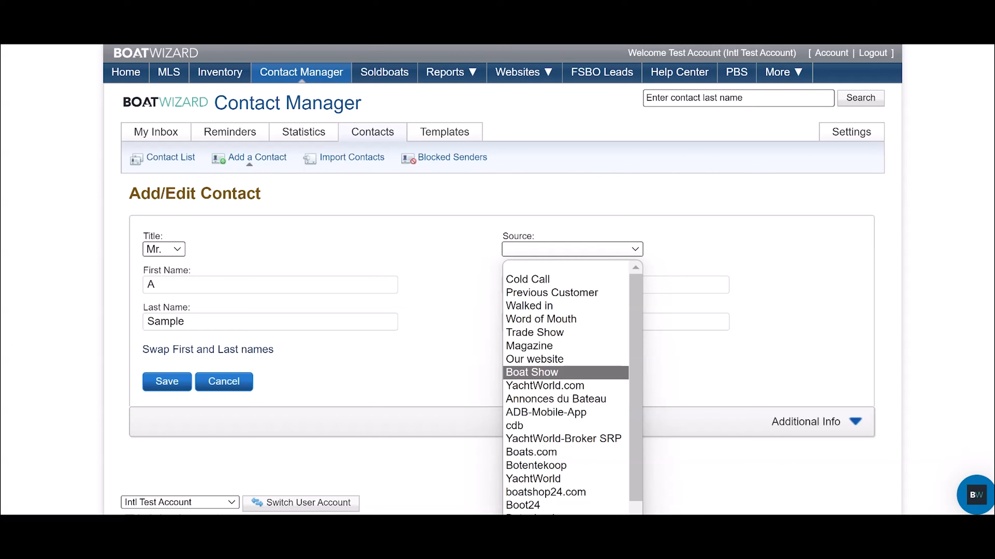
left_click(566, 372)
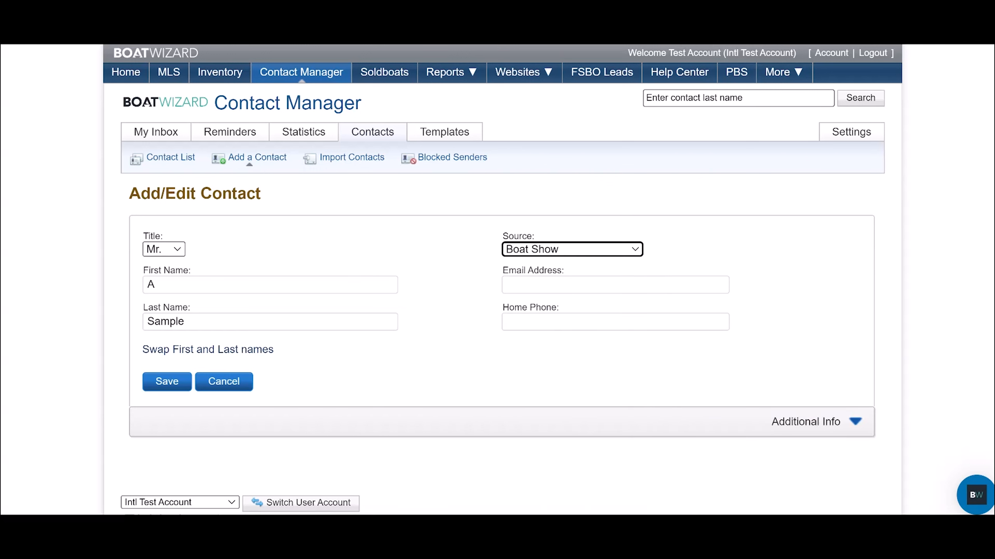
left_click(572, 249)
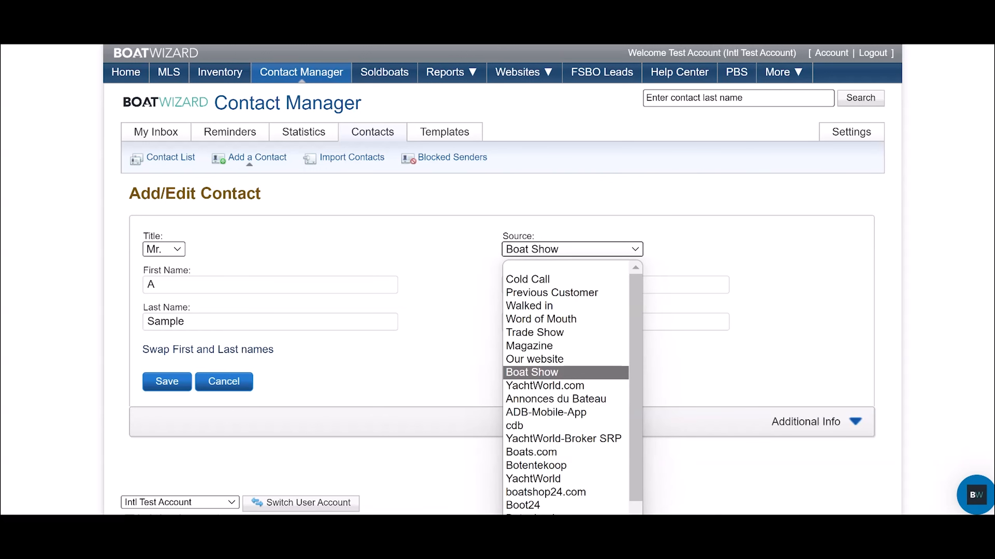
key("Escape")
- Fill in the contact's email address and home phone number and save the contact
left_click(568, 284)
type("sample@sample.com")
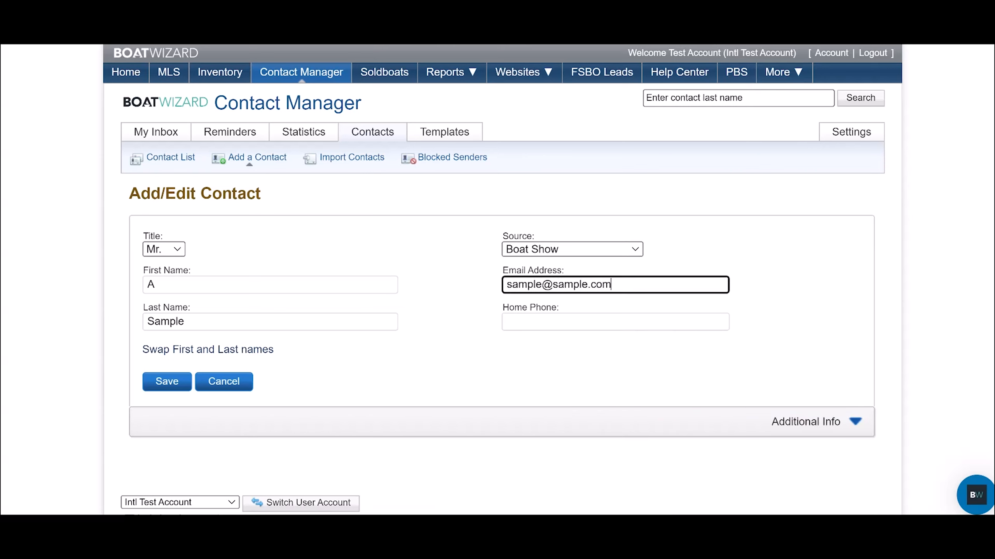
key("Tab")
type("0123456789")
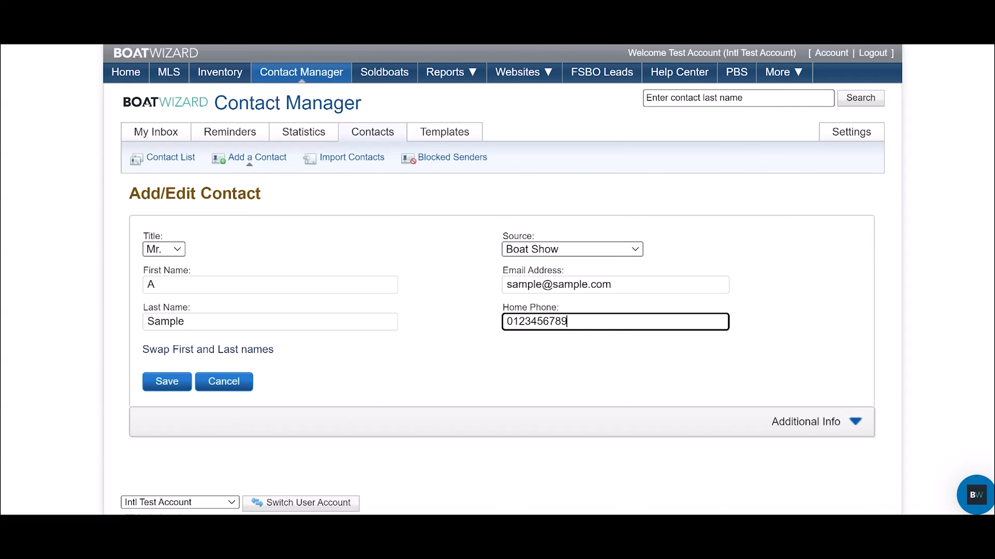
left_click(167, 382)
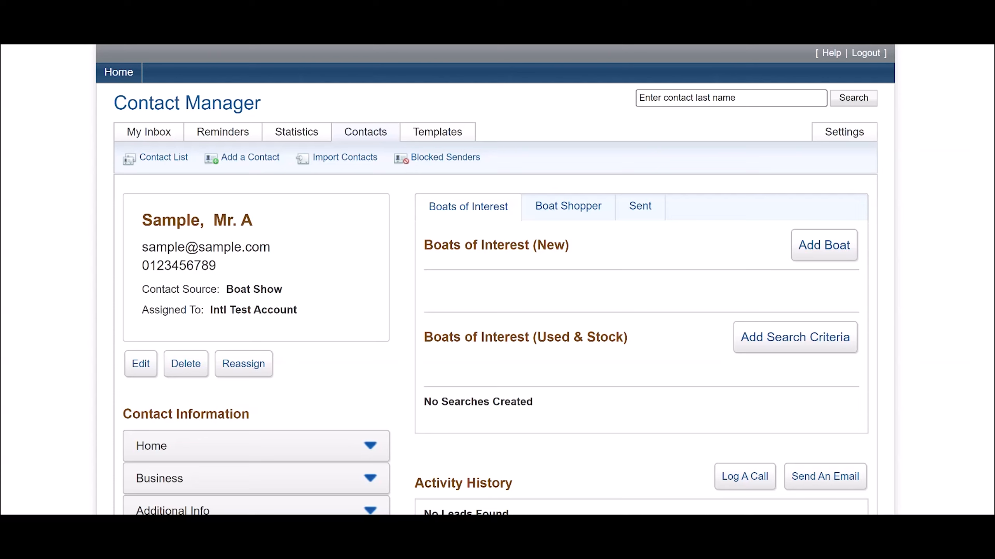
- Open the newly added contact's record from the contact list
left_click(163, 157)
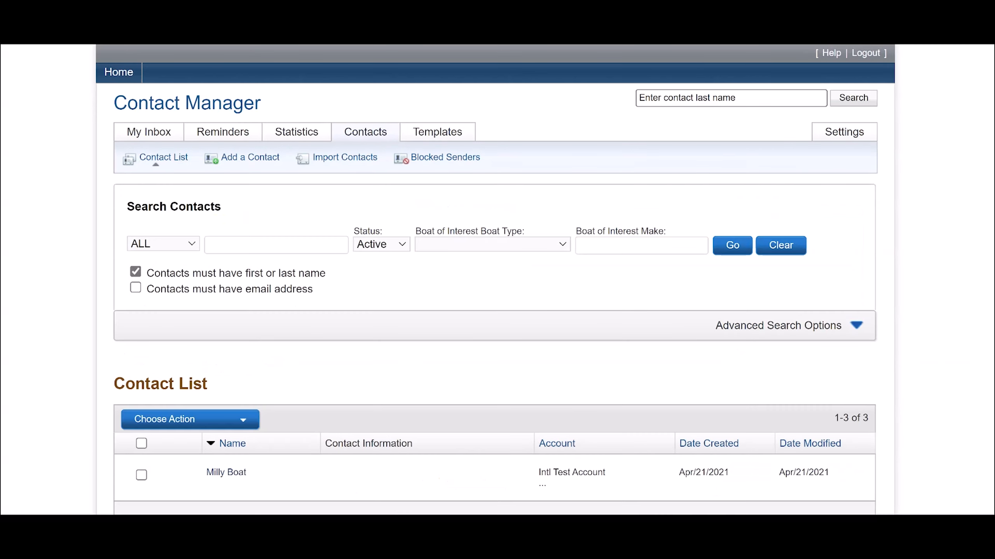
scroll(235, 411, "down", 3)
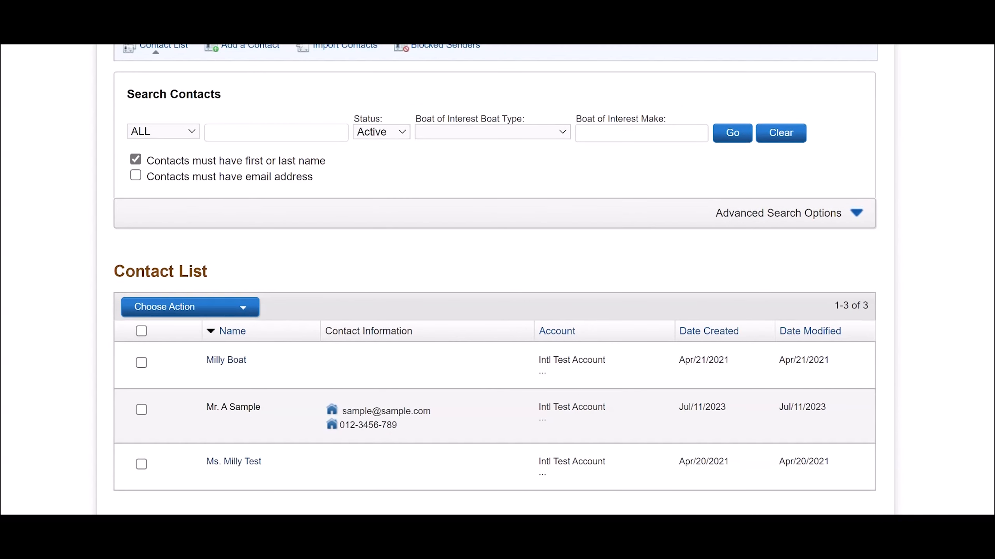
mouse_move(234, 407)
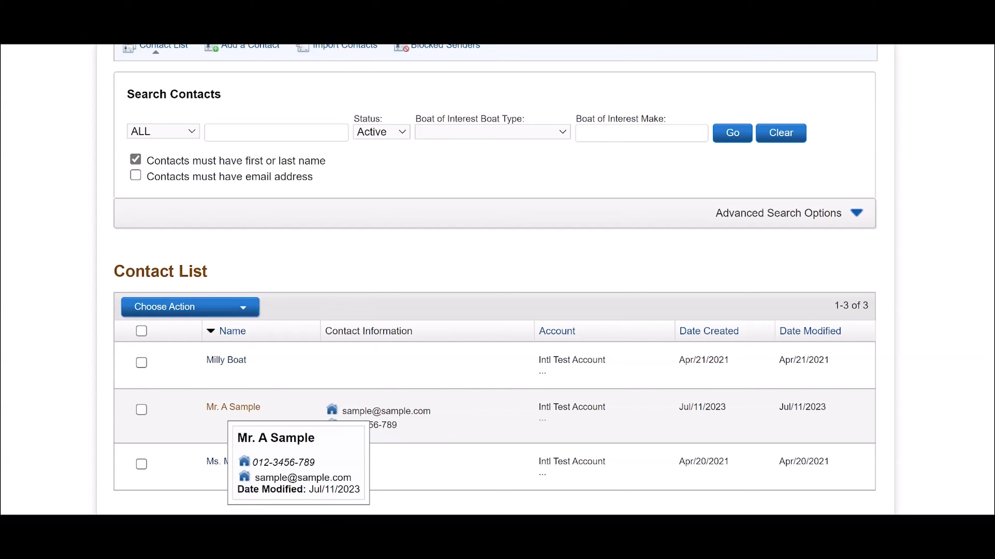
left_click(234, 407)
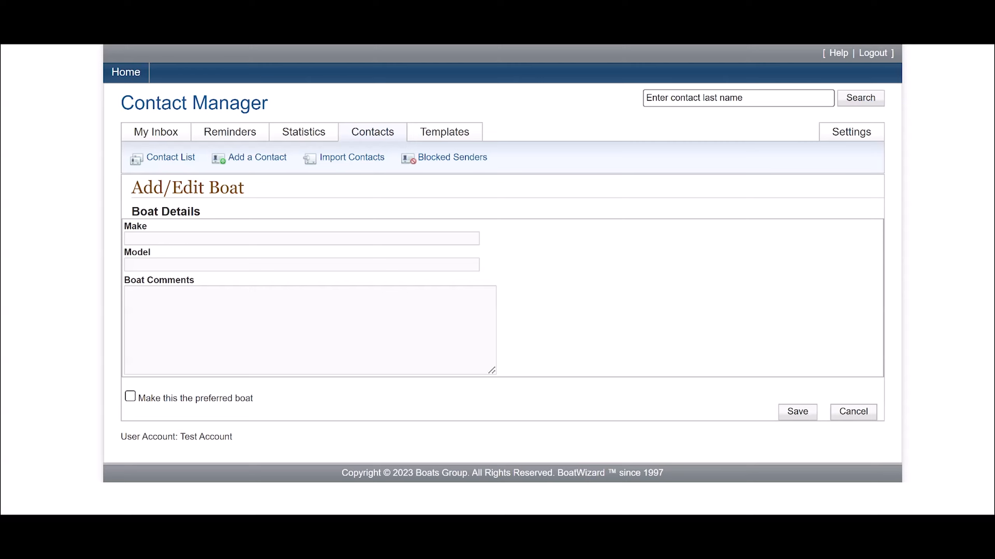
- Enter a boat of interest with make Sunseeker and model Manhattan 52, and mark it as the preferred boat
left_click(302, 238)
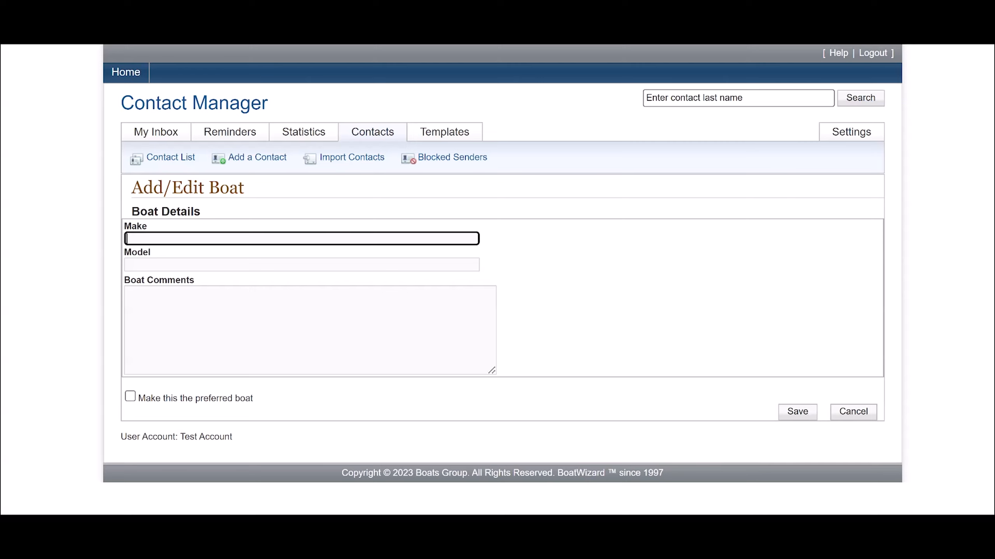
type("Sunseeker")
key("Tab")
type("Squ")
key("BackSpace")
key("BackSpace")
key("BackSpace")
type("Manhattan 52")
key("Tab")
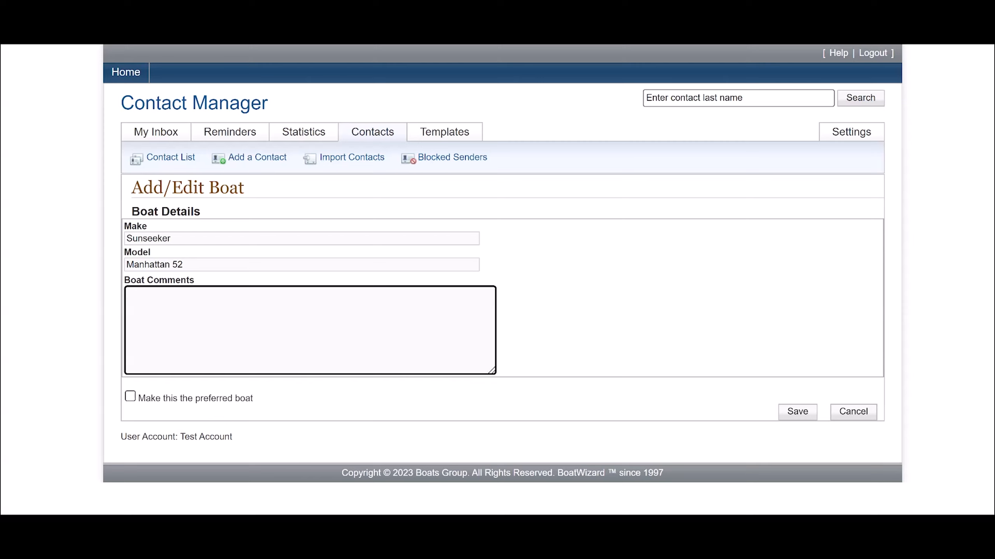
left_click(130, 396)
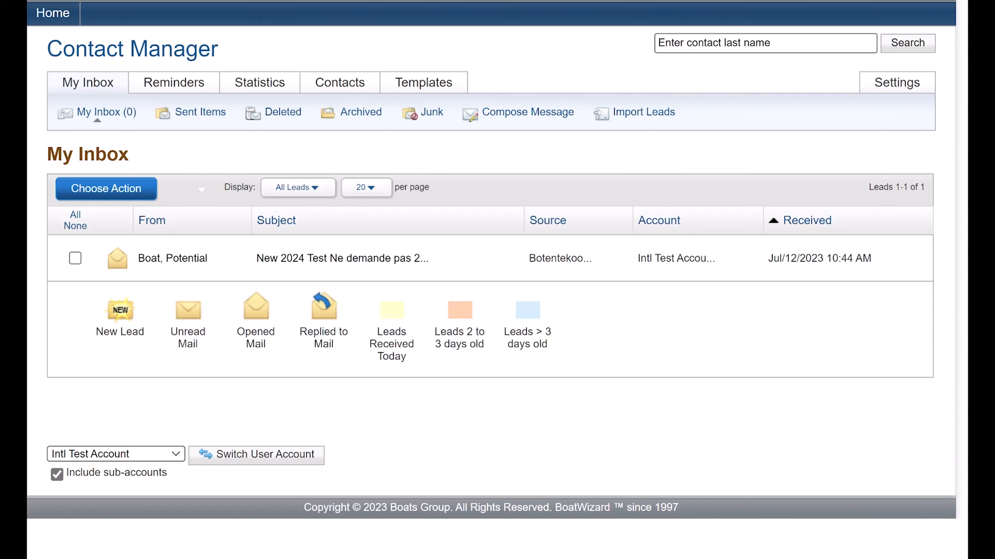
- View the blocked senders list and the reminders for today and the next five days
mouse_move(340, 83)
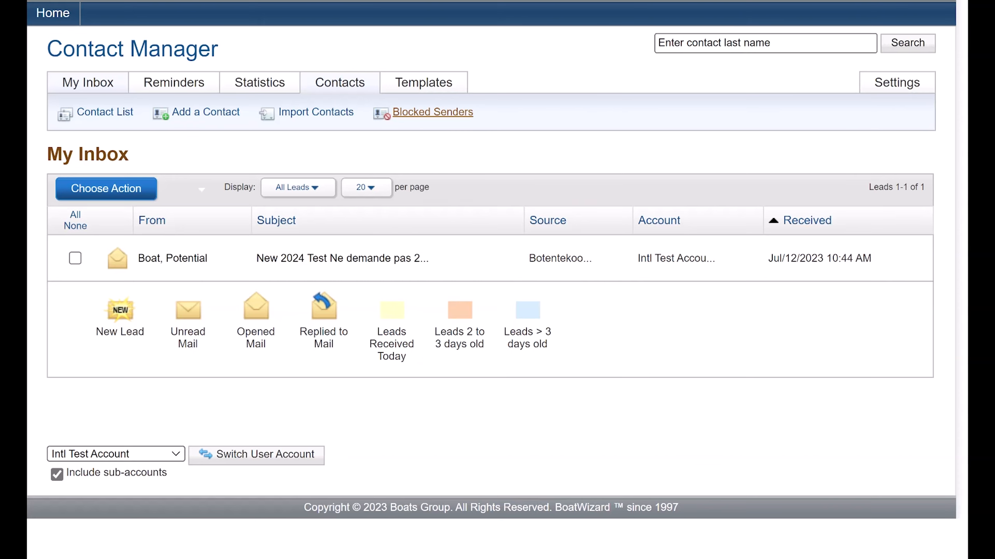
left_click(433, 112)
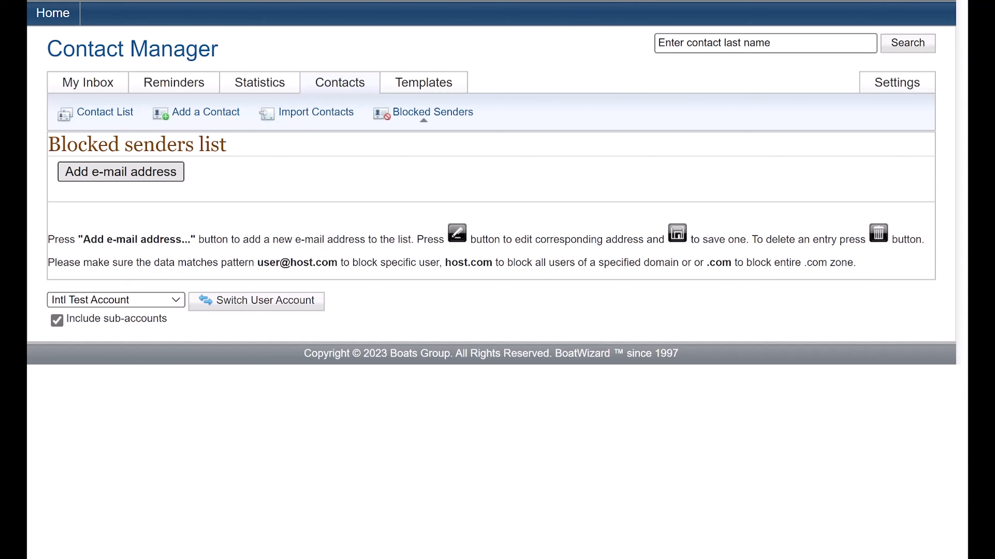
mouse_move(176, 83)
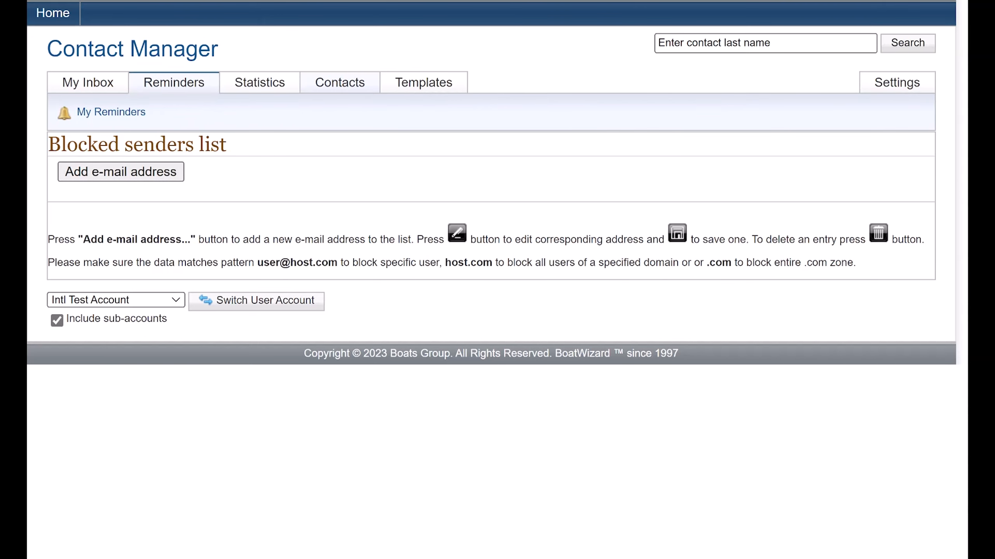
left_click(175, 82)
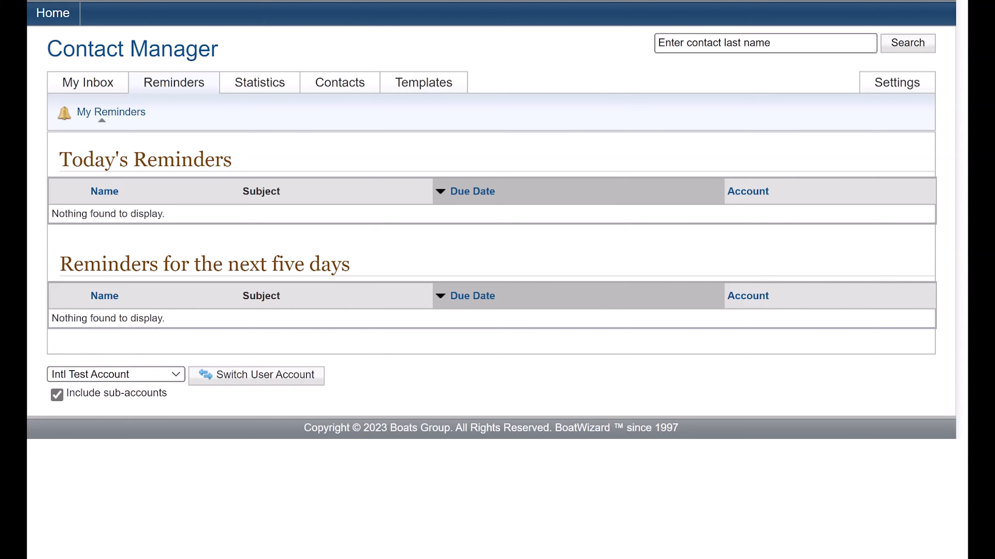
- View the lead statistics for the account and open the message templates page
mouse_move(260, 82)
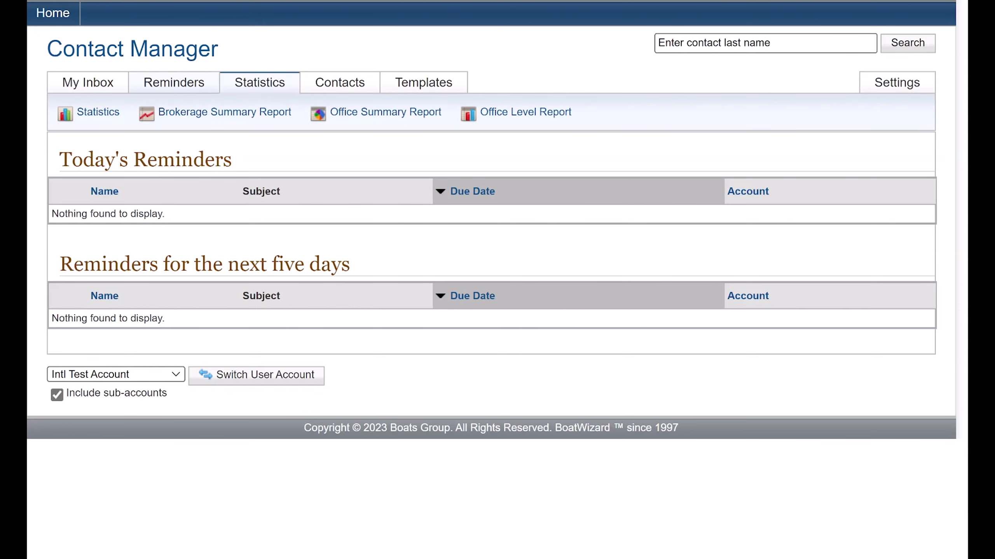
left_click(260, 82)
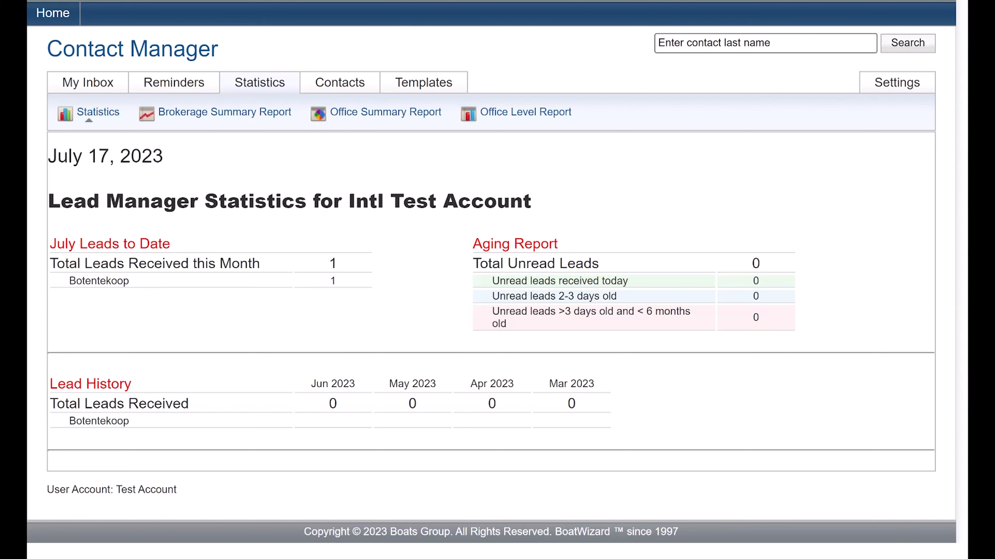
mouse_move(424, 82)
left_click(100, 118)
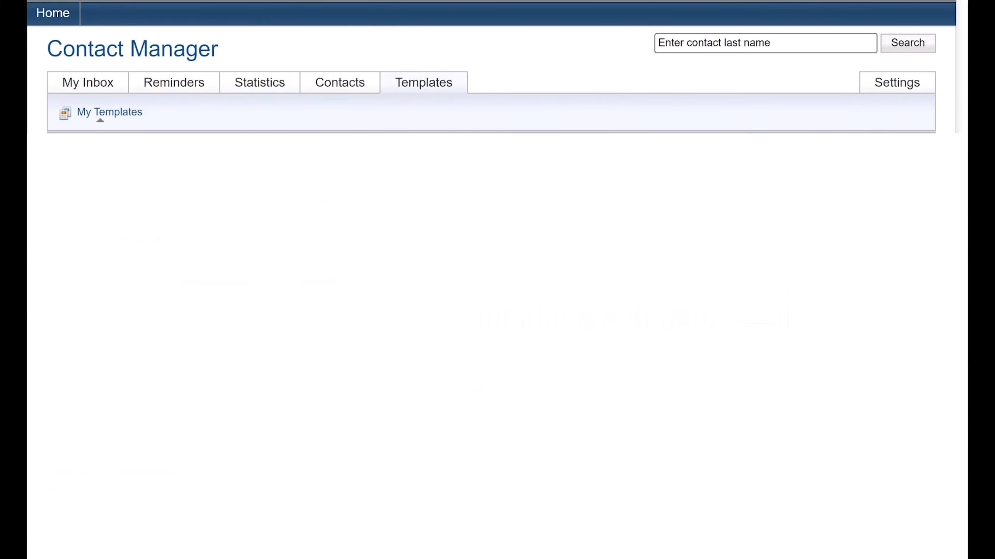